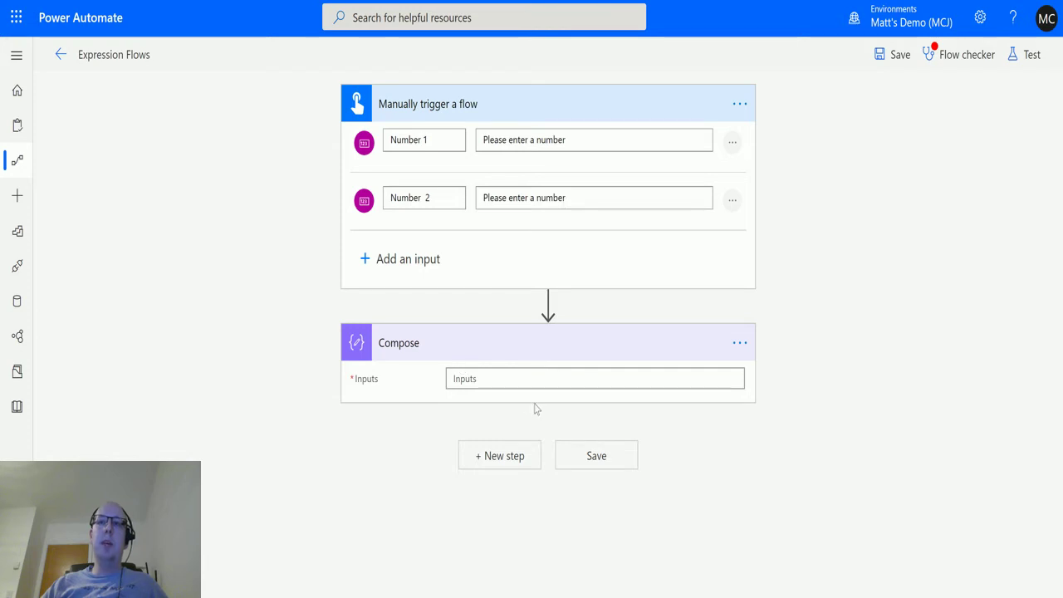
Step: Open the Expression editor for the Compose input and scroll to the Math functions such as add
{"action": "left_click", "coordinate": [470, 379]}
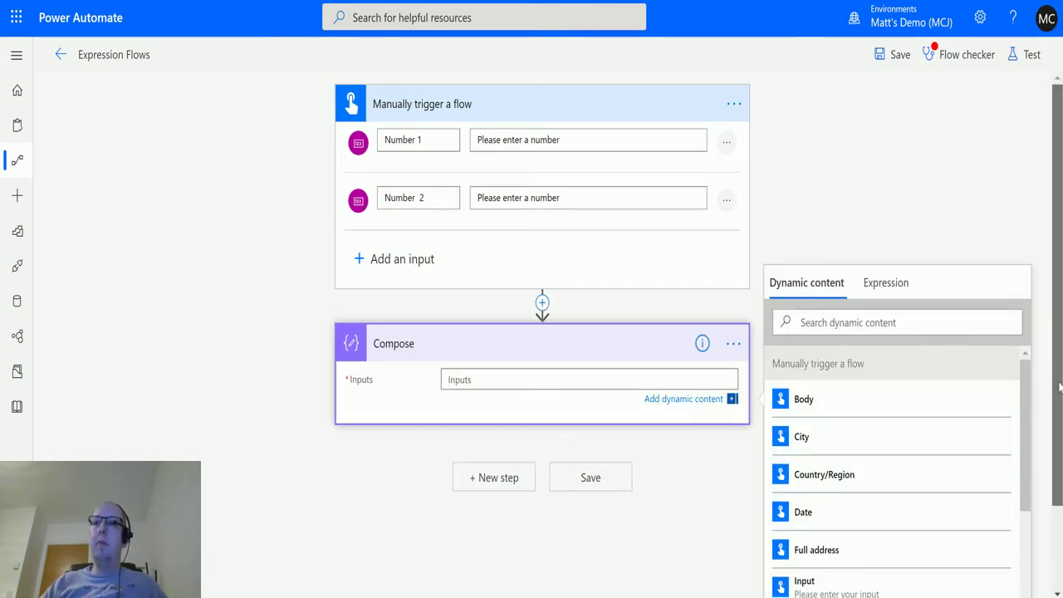
{"action": "scroll", "coordinate": [1060, 386], "scroll_direction": "down", "scroll_amount": 1}
{"action": "left_click", "coordinate": [886, 266]}
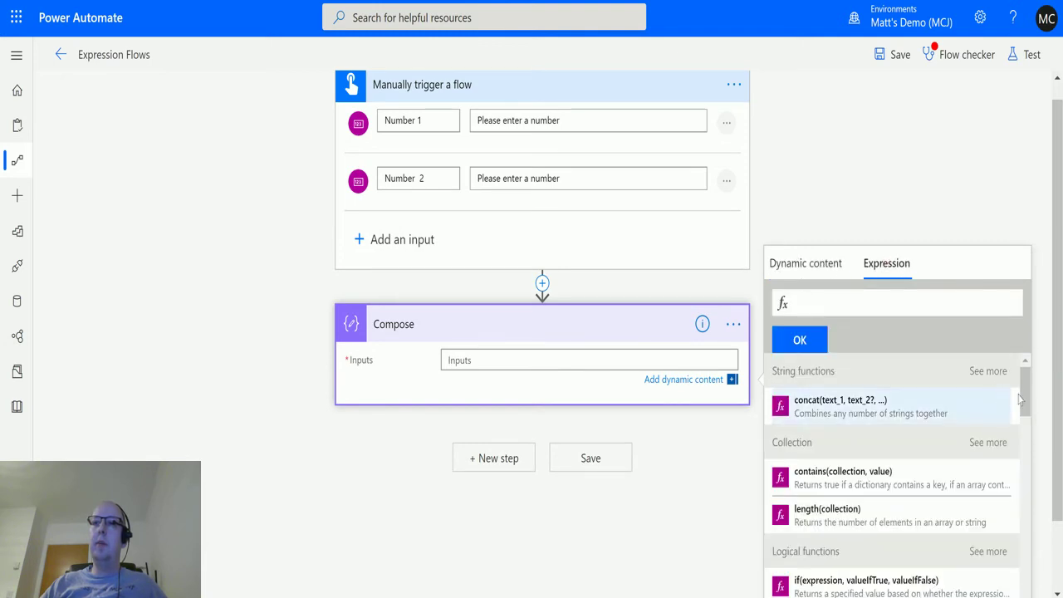
{"action": "left_click_drag", "start_coordinate": [1025, 398], "coordinate": [1023, 473]}
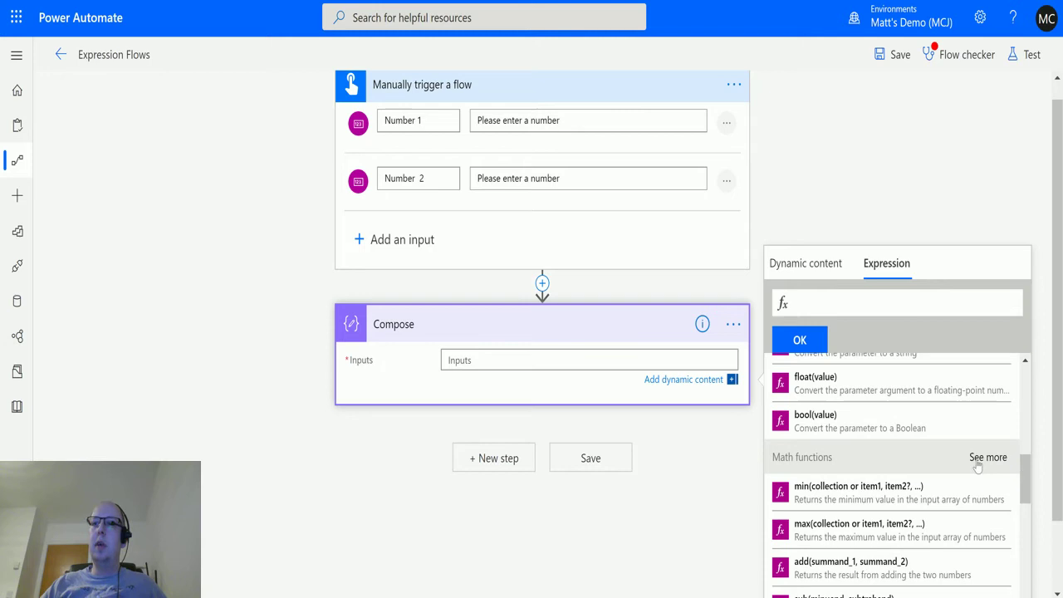
{"action": "scroll", "coordinate": [831, 491], "scroll_direction": "down", "scroll_amount": 1}
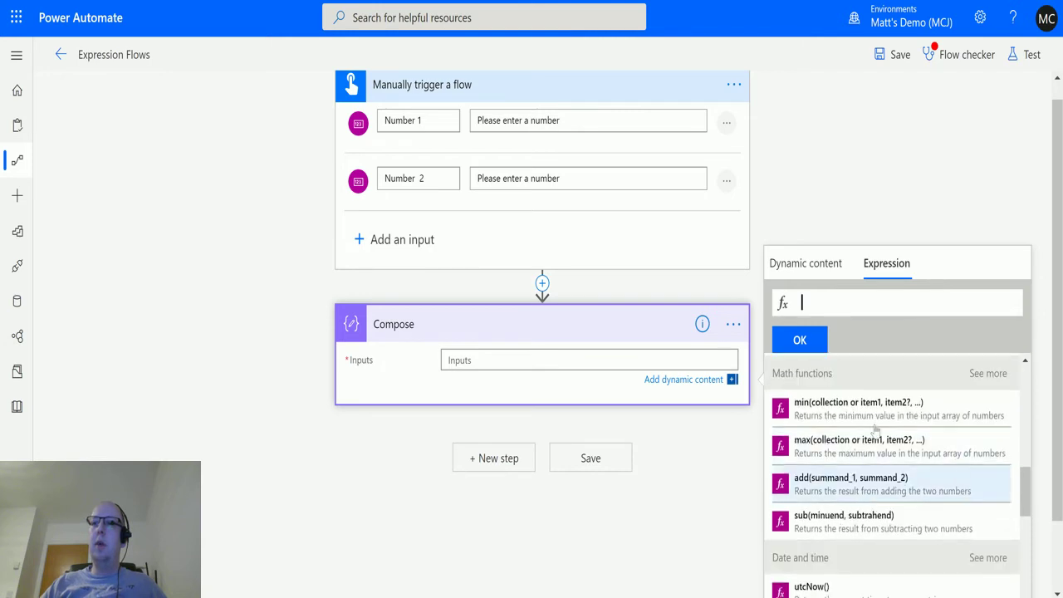
Step: Enter add(Number 1, Number 2) from the trigger's dynamic content as the Compose input
{"action": "left_click", "coordinate": [837, 490]}
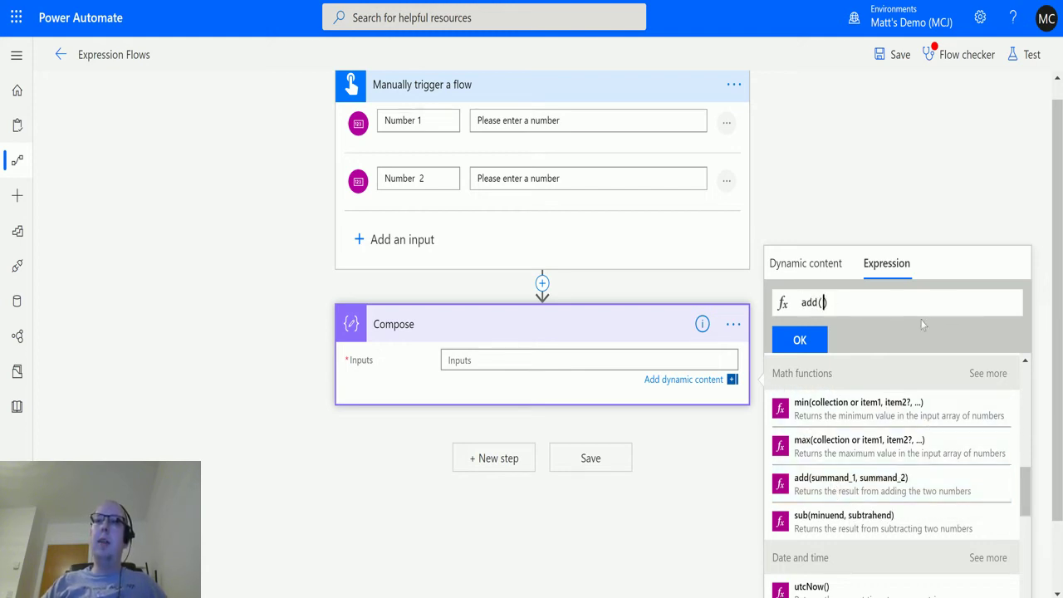
{"action": "left_click", "coordinate": [836, 268]}
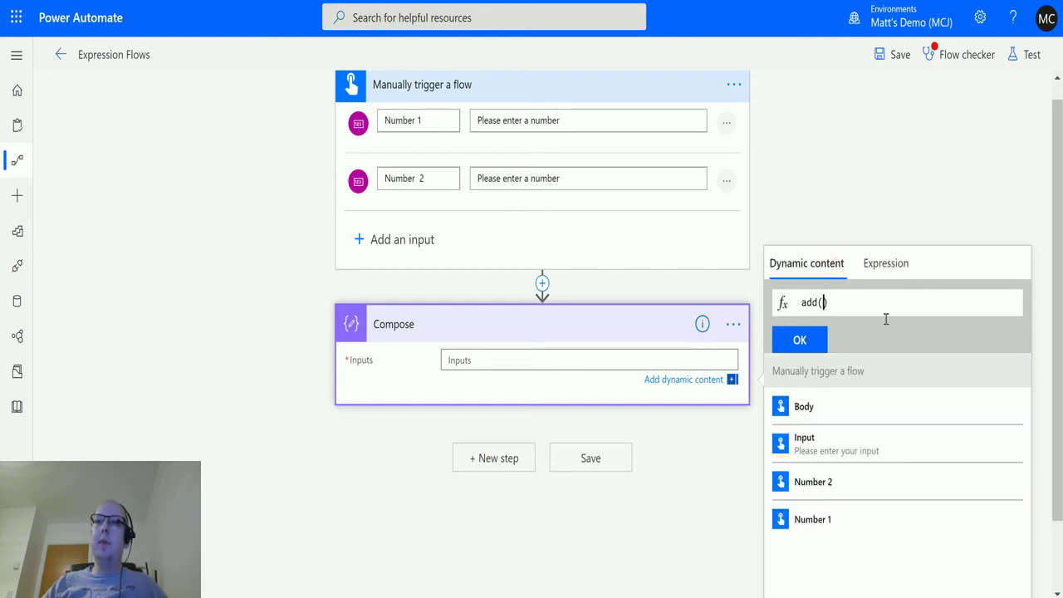
{"action": "left_click", "coordinate": [844, 519]}
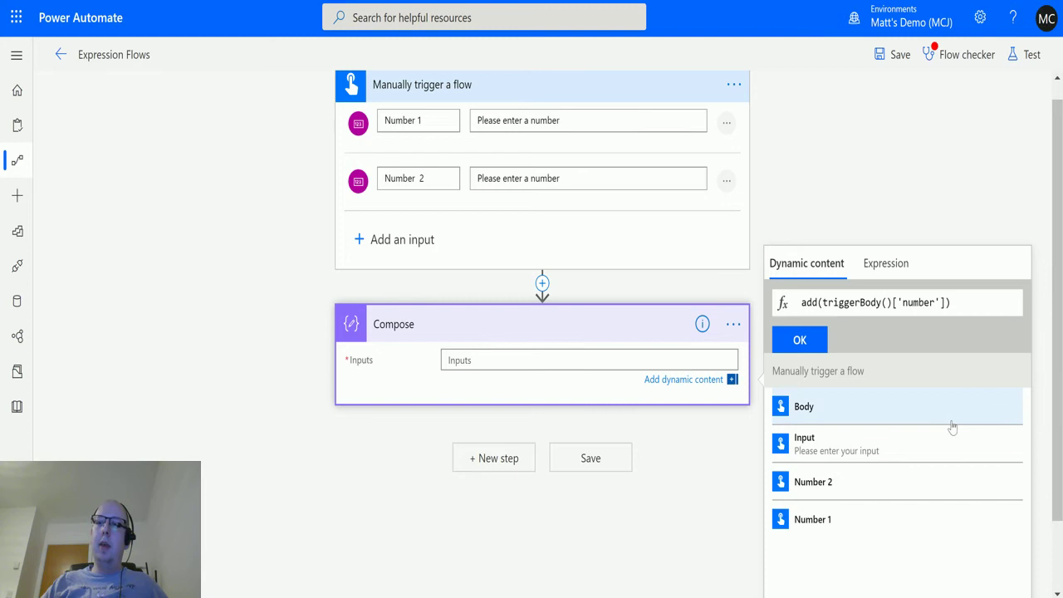
{"action": "type", "text": ","}
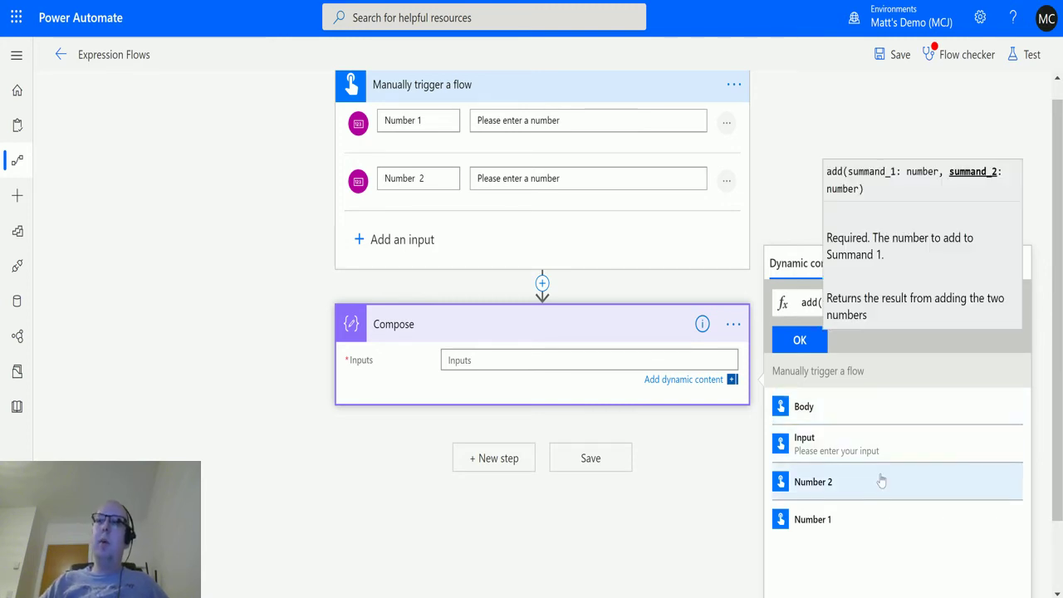
{"action": "left_click", "coordinate": [869, 481]}
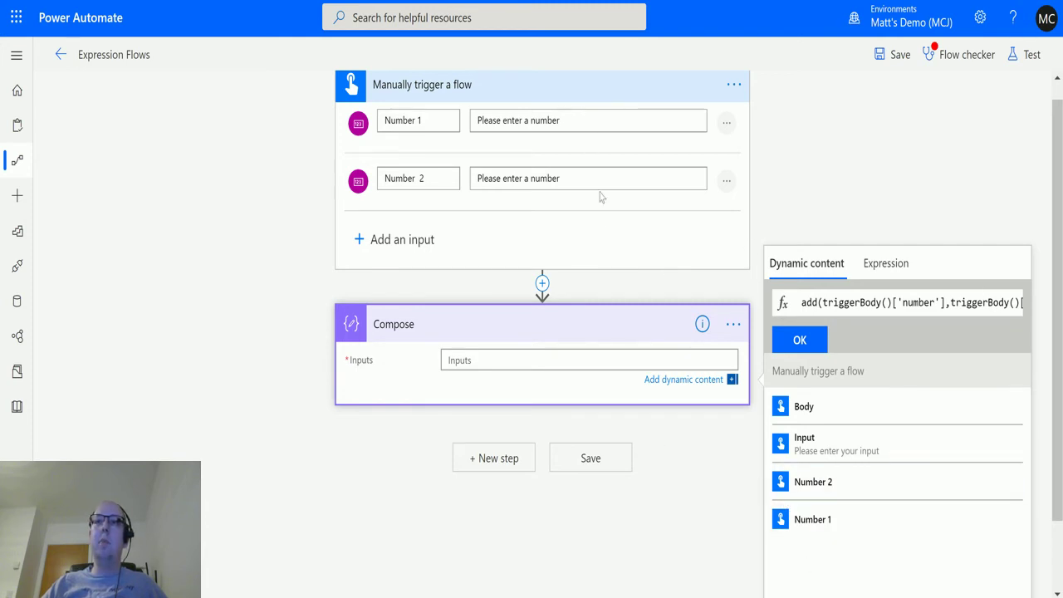
{"action": "left_click", "coordinate": [811, 347]}
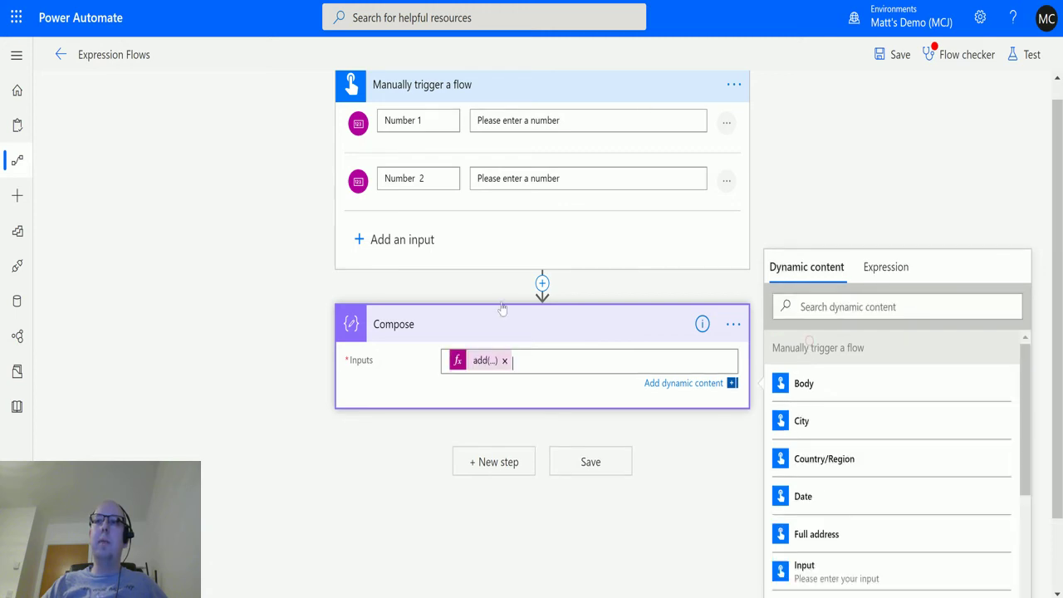
Step: Save the flow and start a test run
{"action": "left_click", "coordinate": [923, 171]}
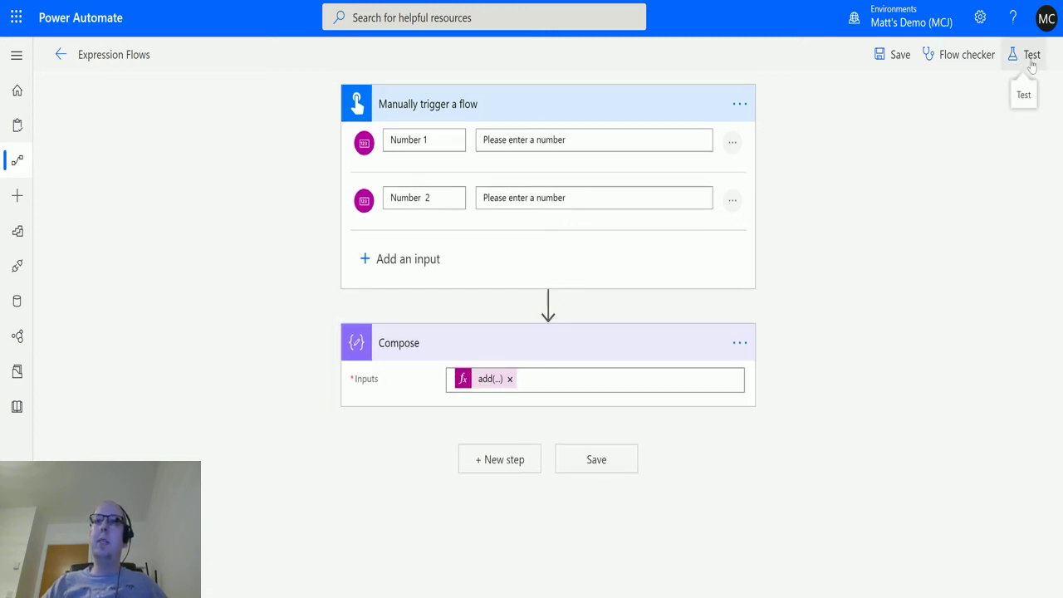
{"action": "left_click", "coordinate": [1027, 54]}
{"action": "left_click", "coordinate": [893, 169]}
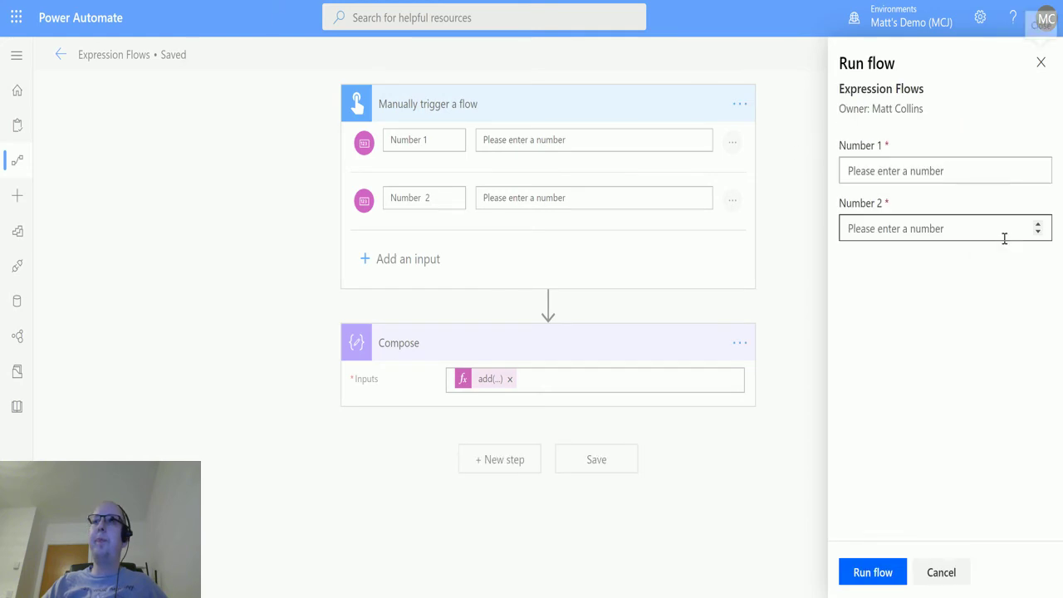
Step: Run the test with Number 1 set to 5 and Number 2 set to 3
{"action": "left_click", "coordinate": [1035, 172]}
{"action": "type", "text": "5"}
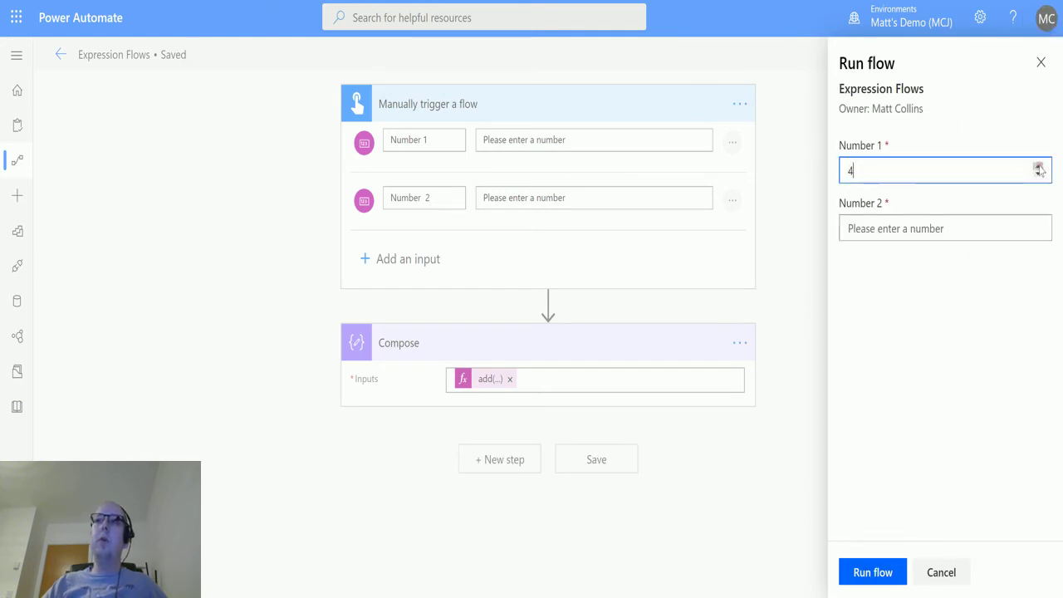
{"action": "left_click", "coordinate": [997, 225]}
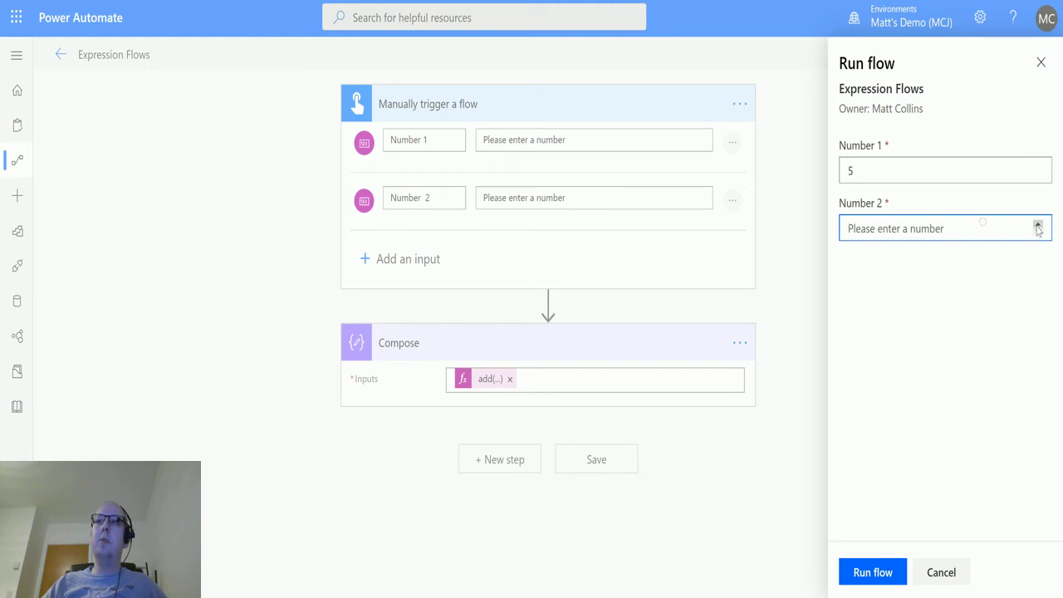
{"action": "type", "text": "2"}
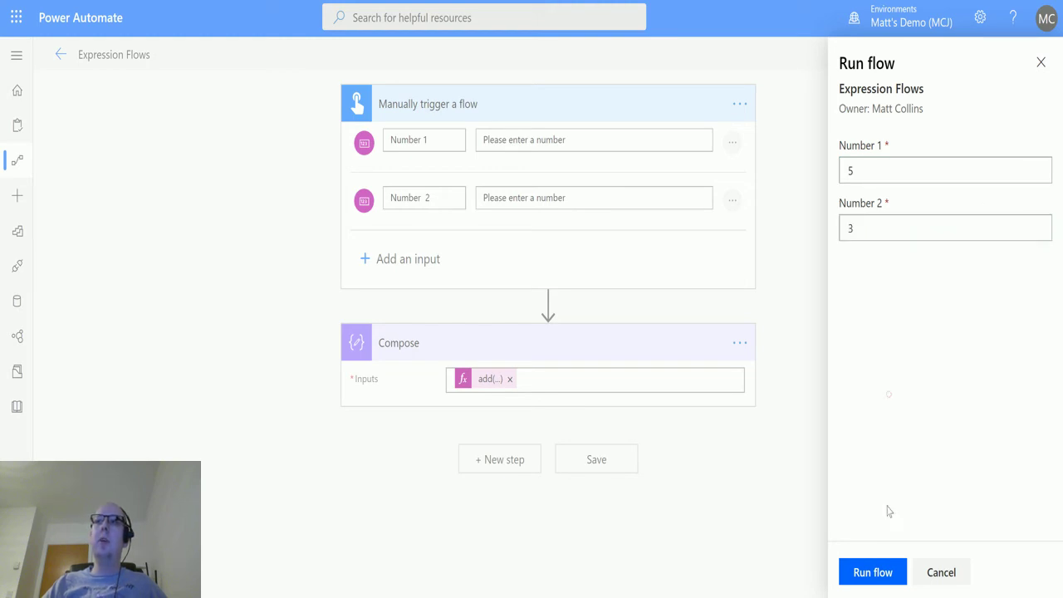
{"action": "left_click", "coordinate": [868, 573]}
{"action": "left_click", "coordinate": [868, 573]}
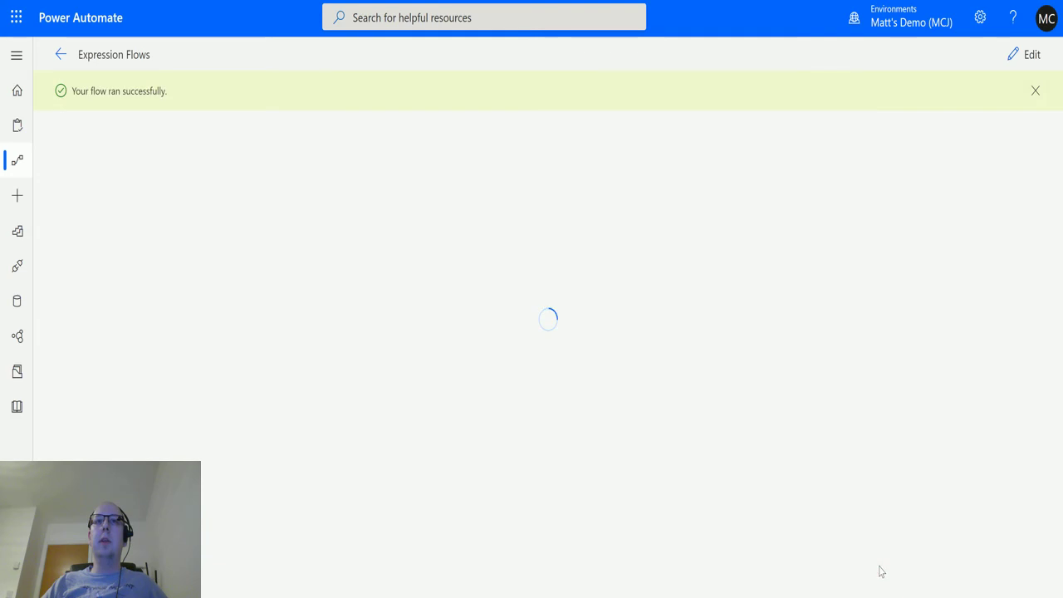
Step: Expand the Compose and trigger steps in the run to confirm the output of 8
{"action": "left_click", "coordinate": [572, 241]}
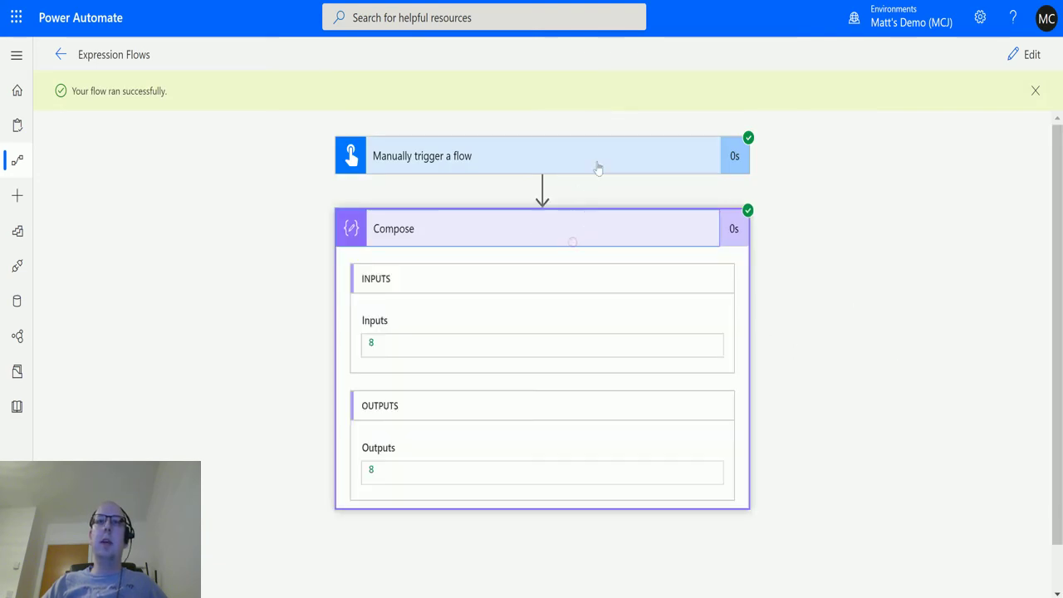
{"action": "left_click", "coordinate": [610, 159]}
{"action": "scroll", "coordinate": [895, 219], "scroll_direction": "down", "scroll_amount": 5}
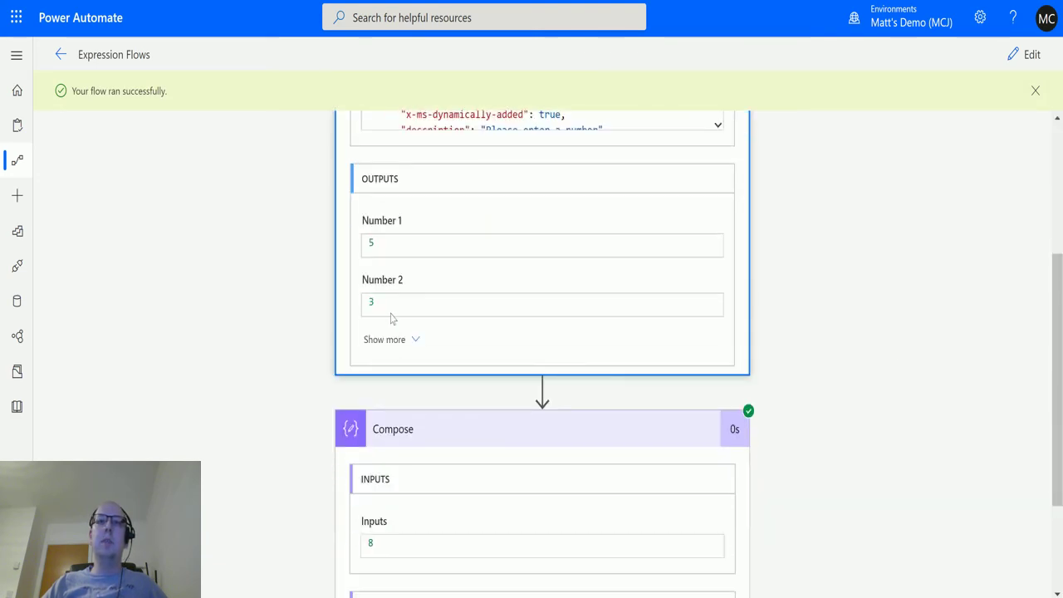
{"action": "scroll", "coordinate": [391, 318], "scroll_direction": "down", "scroll_amount": 2}
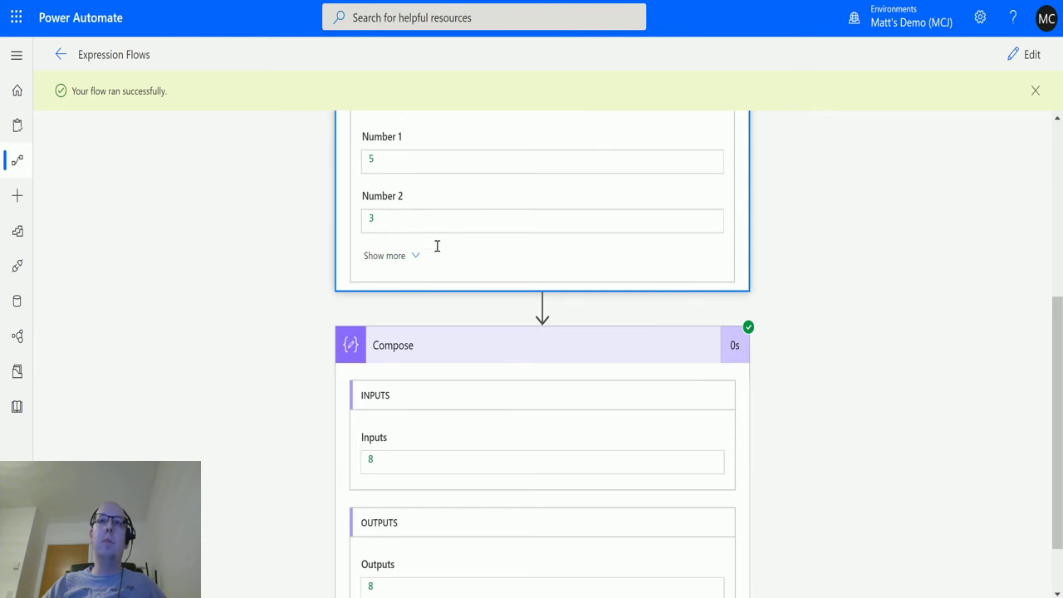
{"action": "scroll", "coordinate": [395, 371], "scroll_direction": "down", "scroll_amount": 1}
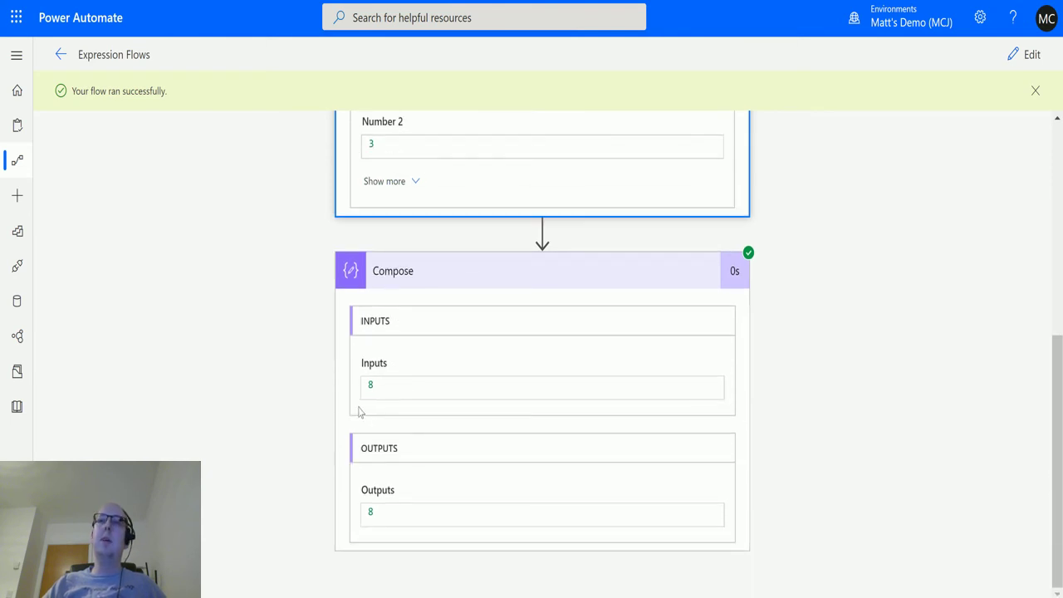
Step: Go back to editing and start a new manually triggered test
{"action": "left_click", "coordinate": [1027, 54]}
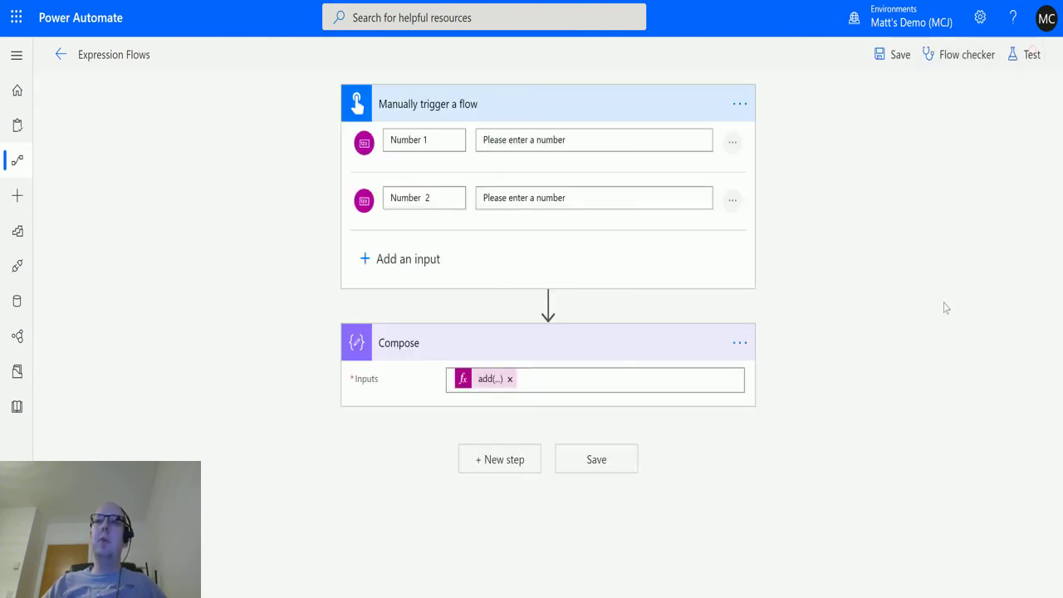
{"action": "left_click", "coordinate": [1030, 55]}
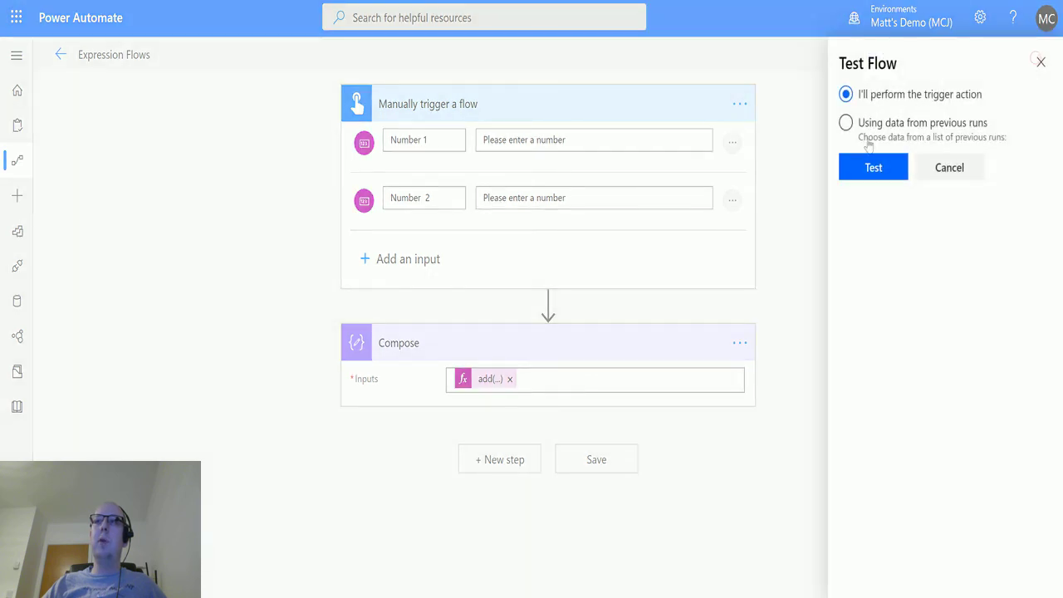
{"action": "left_click", "coordinate": [874, 166]}
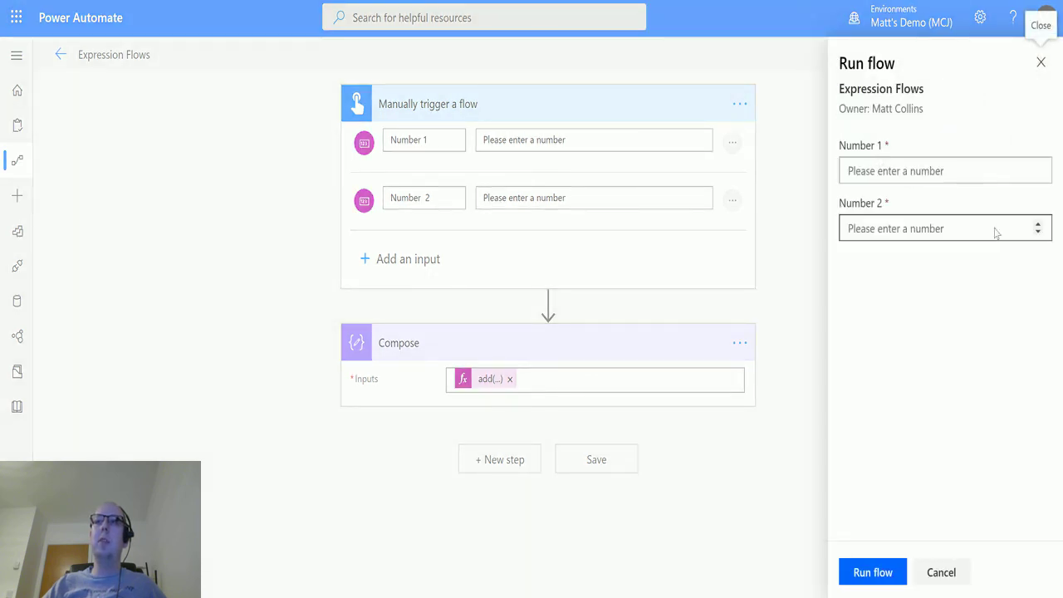
Step: Run the test with Number 1 set to 5 and Number 2 set to 5.9
{"action": "left_click", "coordinate": [1038, 170]}
{"action": "type", "text": "5"}
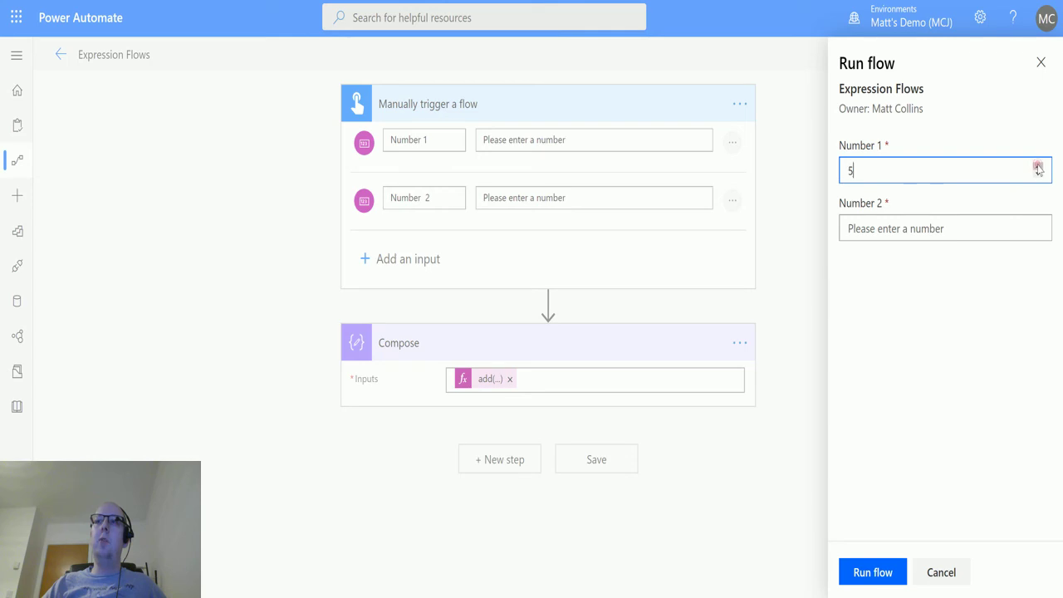
{"action": "left_click", "coordinate": [955, 230]}
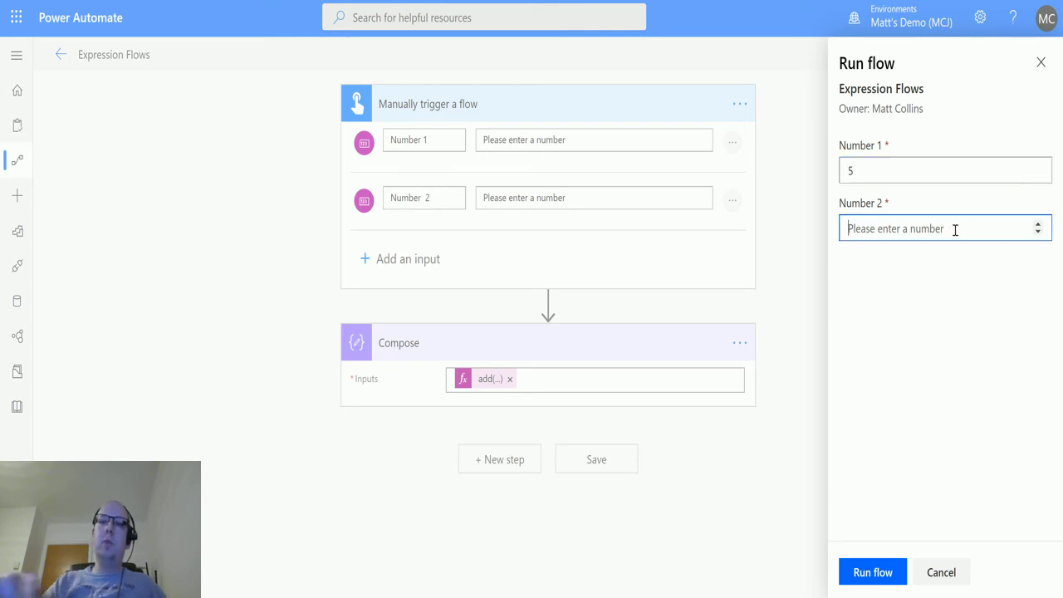
{"action": "type", "text": "5.9"}
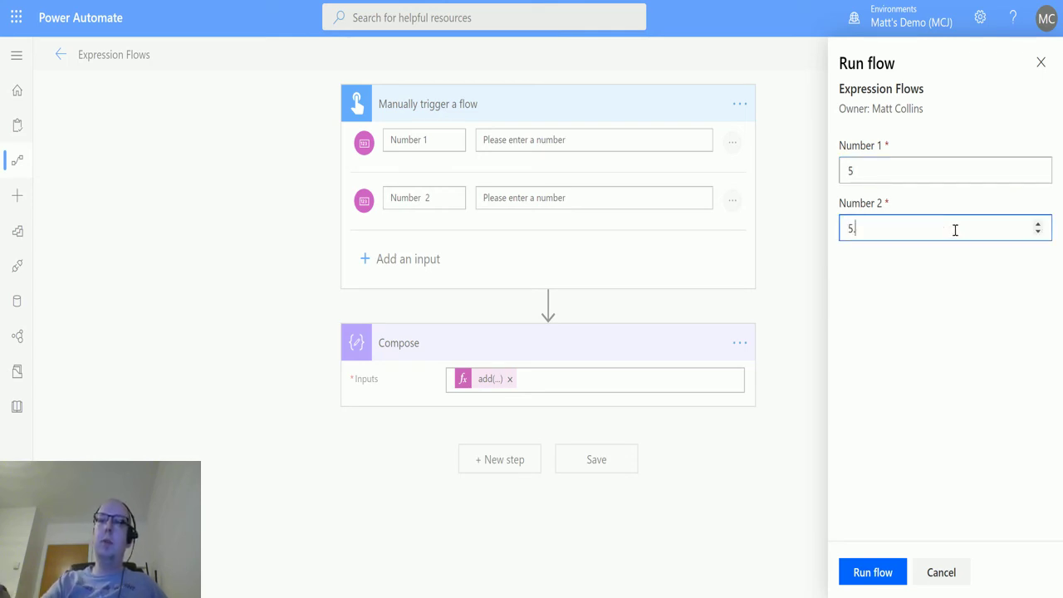
{"action": "left_click", "coordinate": [874, 573]}
{"action": "left_click", "coordinate": [877, 573]}
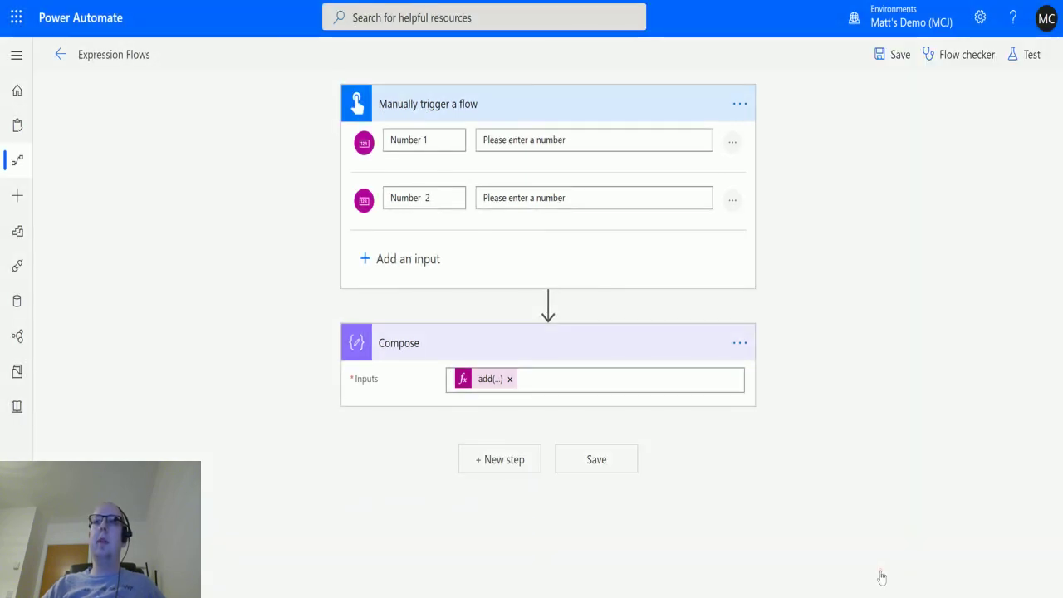
Step: Expand the Compose and trigger steps to check the inputs 5 and 5.9 and the 10.9 output
{"action": "left_click", "coordinate": [577, 226]}
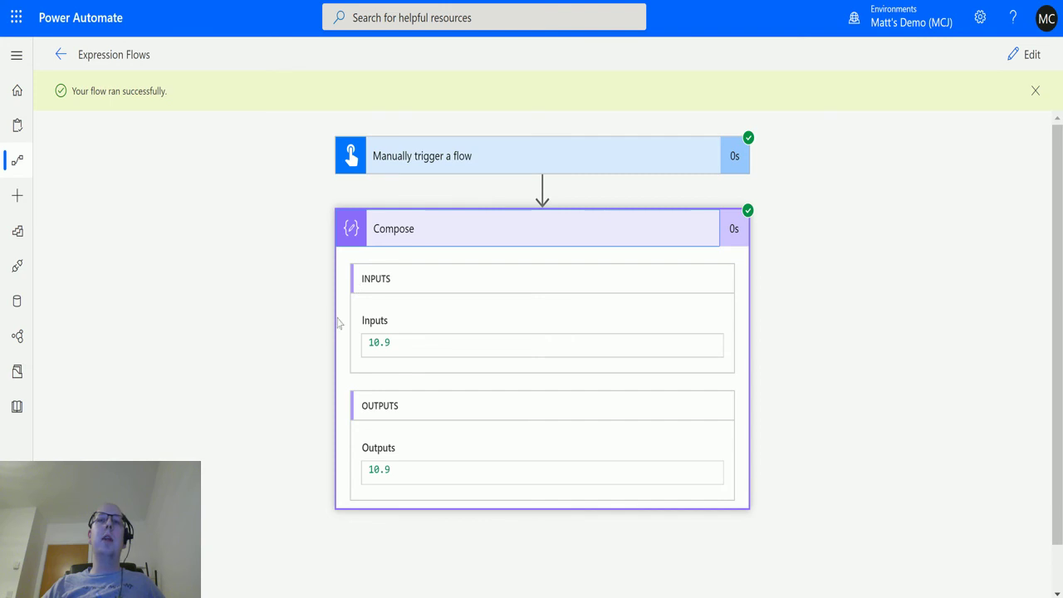
{"action": "left_click", "coordinate": [611, 172]}
{"action": "scroll", "coordinate": [681, 429], "scroll_direction": "down", "scroll_amount": 1}
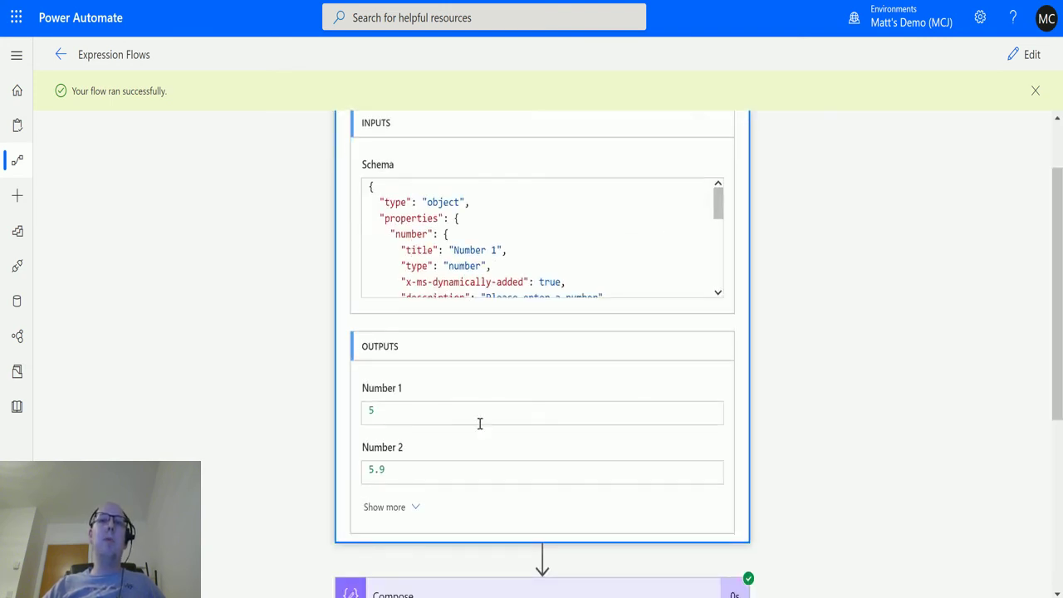
{"action": "scroll", "coordinate": [357, 368], "scroll_direction": "down", "scroll_amount": 4}
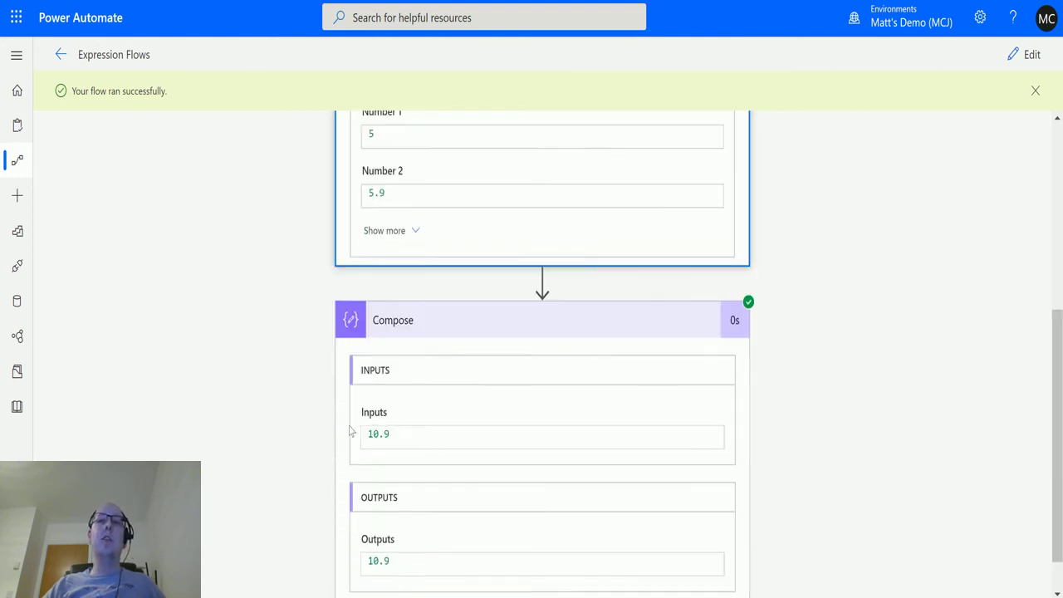
{"action": "scroll", "coordinate": [365, 436], "scroll_direction": "down", "scroll_amount": 1}
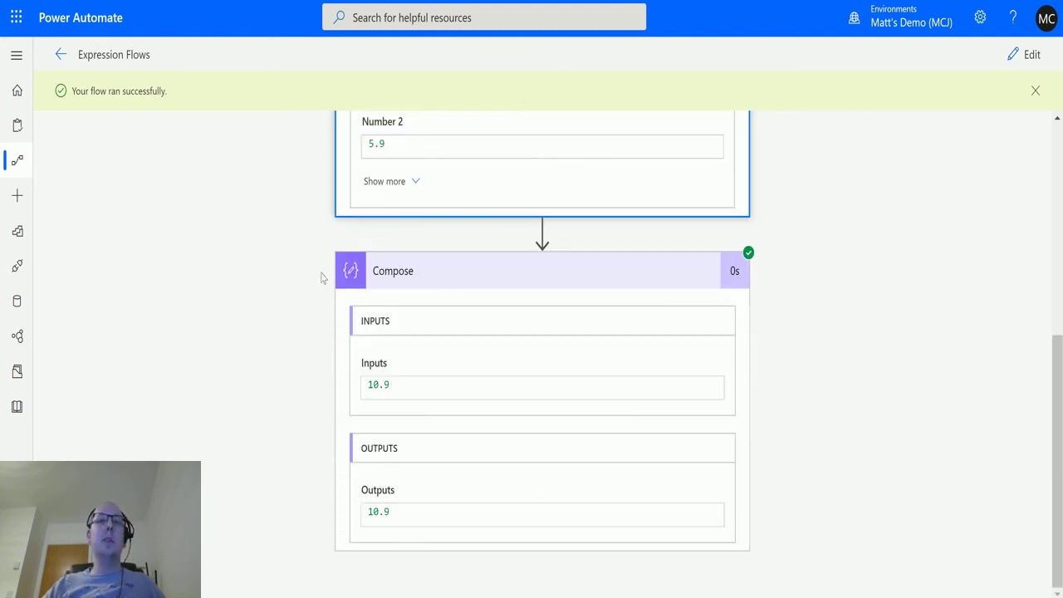